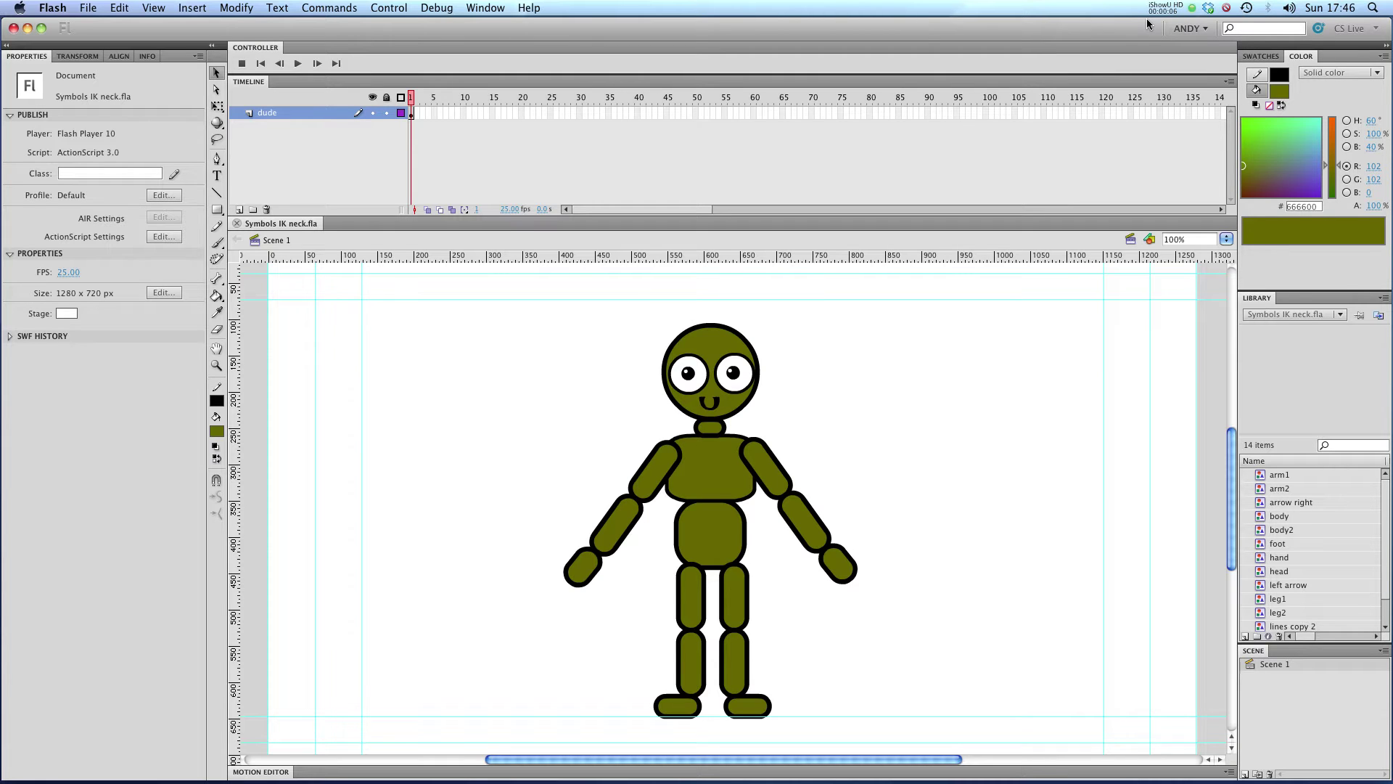
Select the figure's parts in turn: head, upper torso, left upper arm, forearm and hand
{"action": "left_click_drag", "start_coordinate": [908, 342], "coordinate": [595, 718]}
{"action": "left_click", "coordinate": [501, 395]}
{"action": "left_click", "coordinate": [414, 113]}
{"action": "left_click", "coordinate": [886, 418]}
{"action": "left_click", "coordinate": [690, 349]}
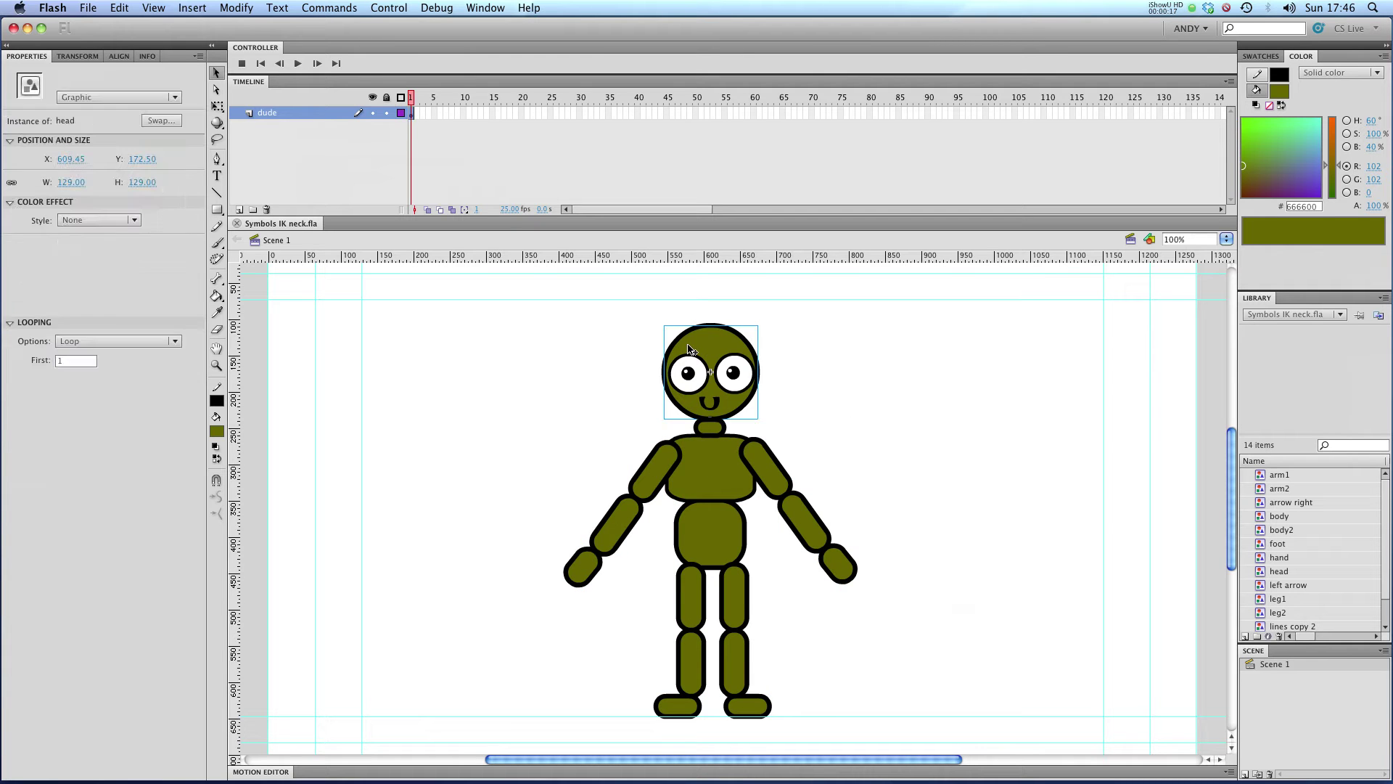
{"action": "left_click", "coordinate": [720, 494]}
{"action": "left_click", "coordinate": [662, 466]}
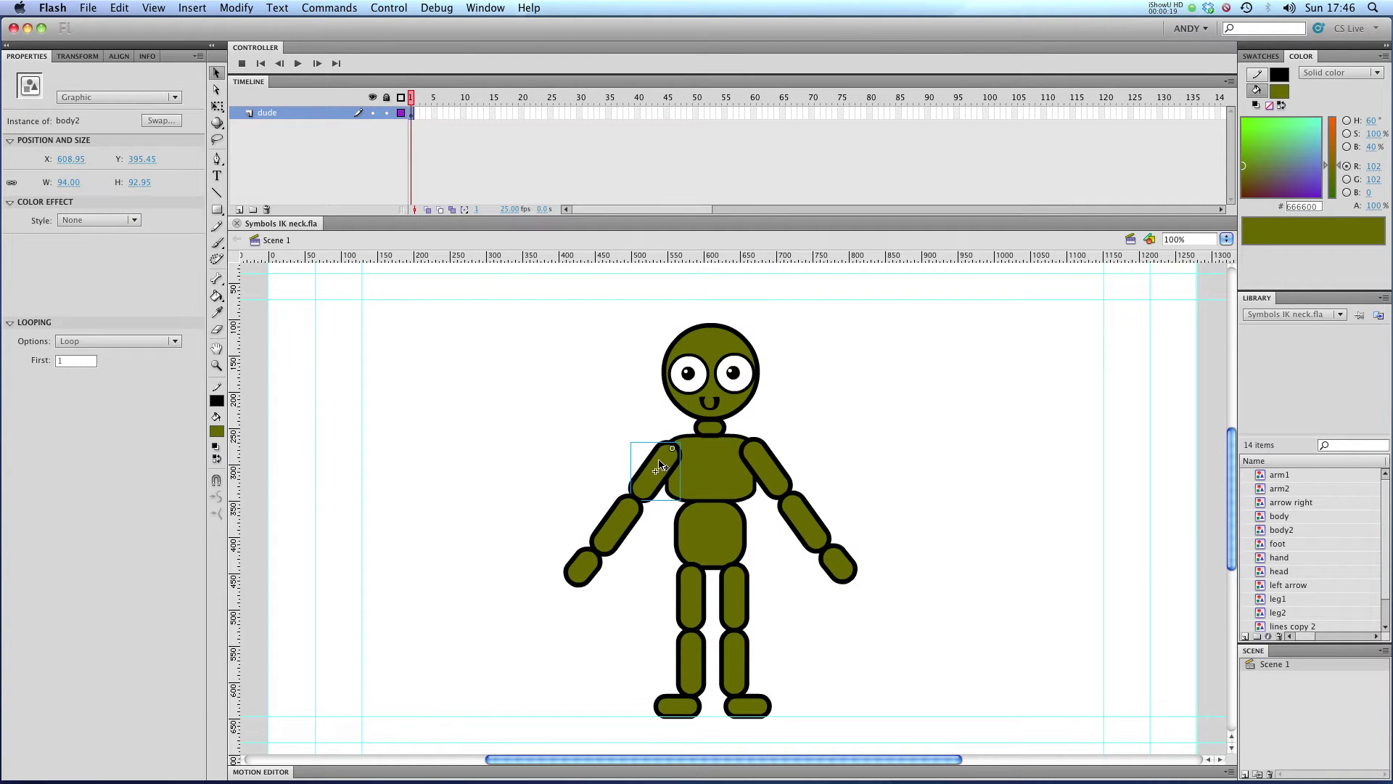
{"action": "left_click", "coordinate": [624, 526]}
{"action": "left_click", "coordinate": [590, 562]}
Check the upper torso, right upper arm, neck and lower torso symbols, then clear the selection
{"action": "left_click", "coordinate": [739, 540]}
{"action": "left_click", "coordinate": [734, 468]}
{"action": "left_click", "coordinate": [757, 473]}
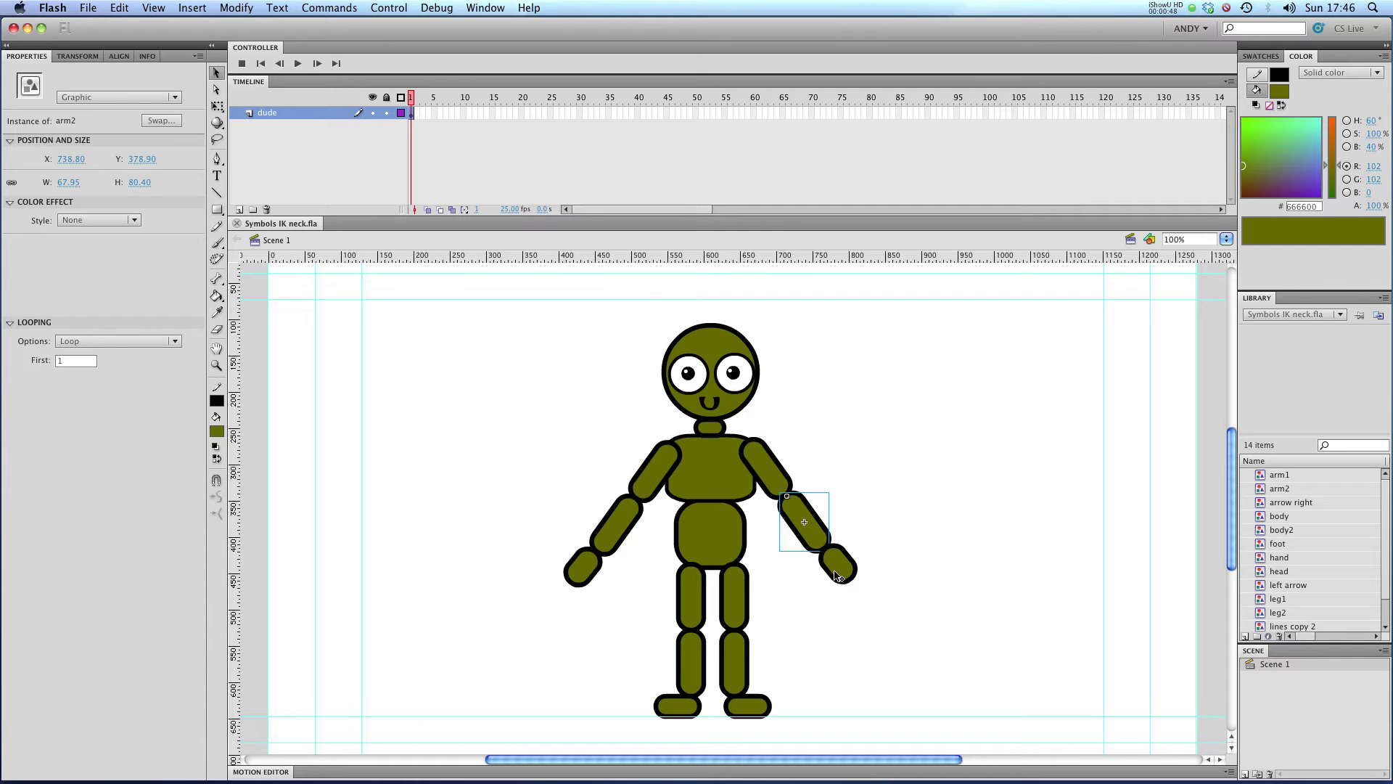
{"action": "left_click", "coordinate": [846, 457]}
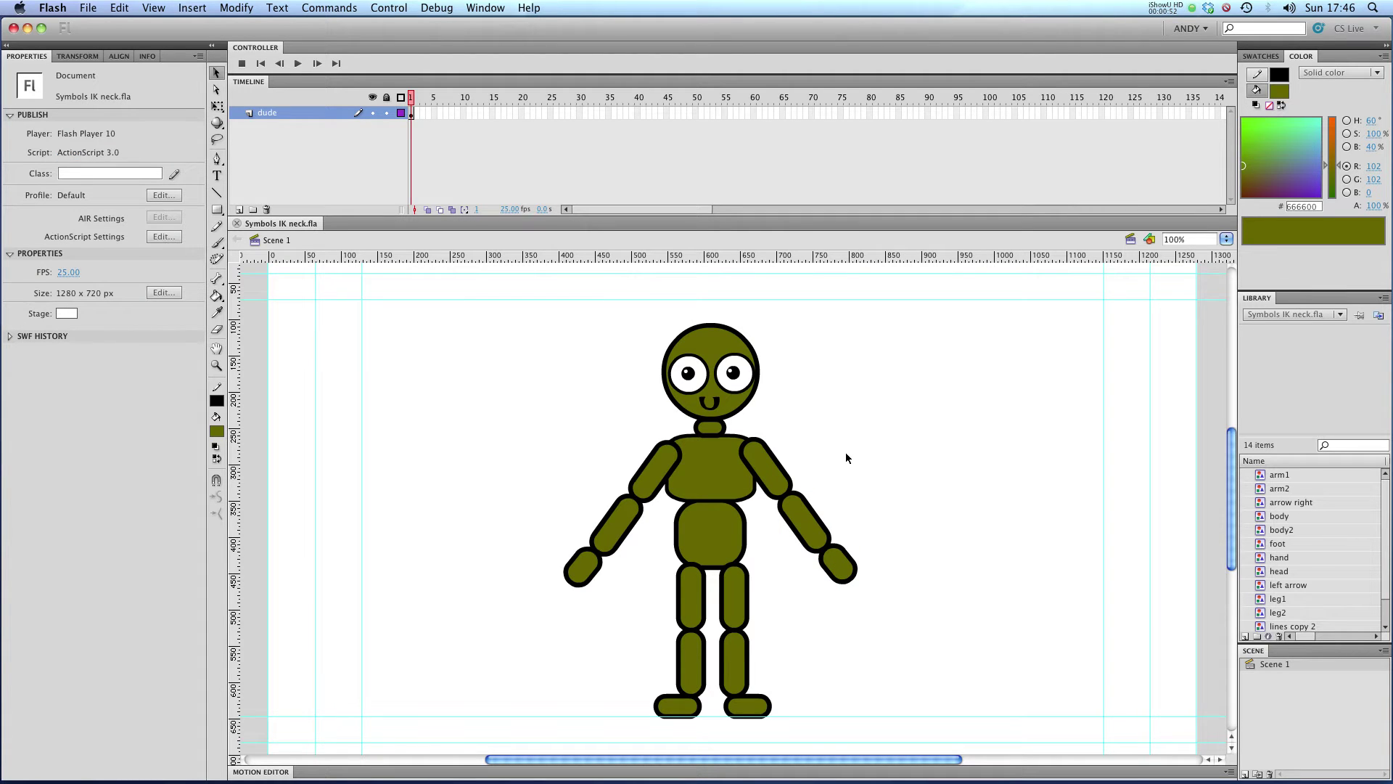
{"action": "left_click", "coordinate": [709, 428]}
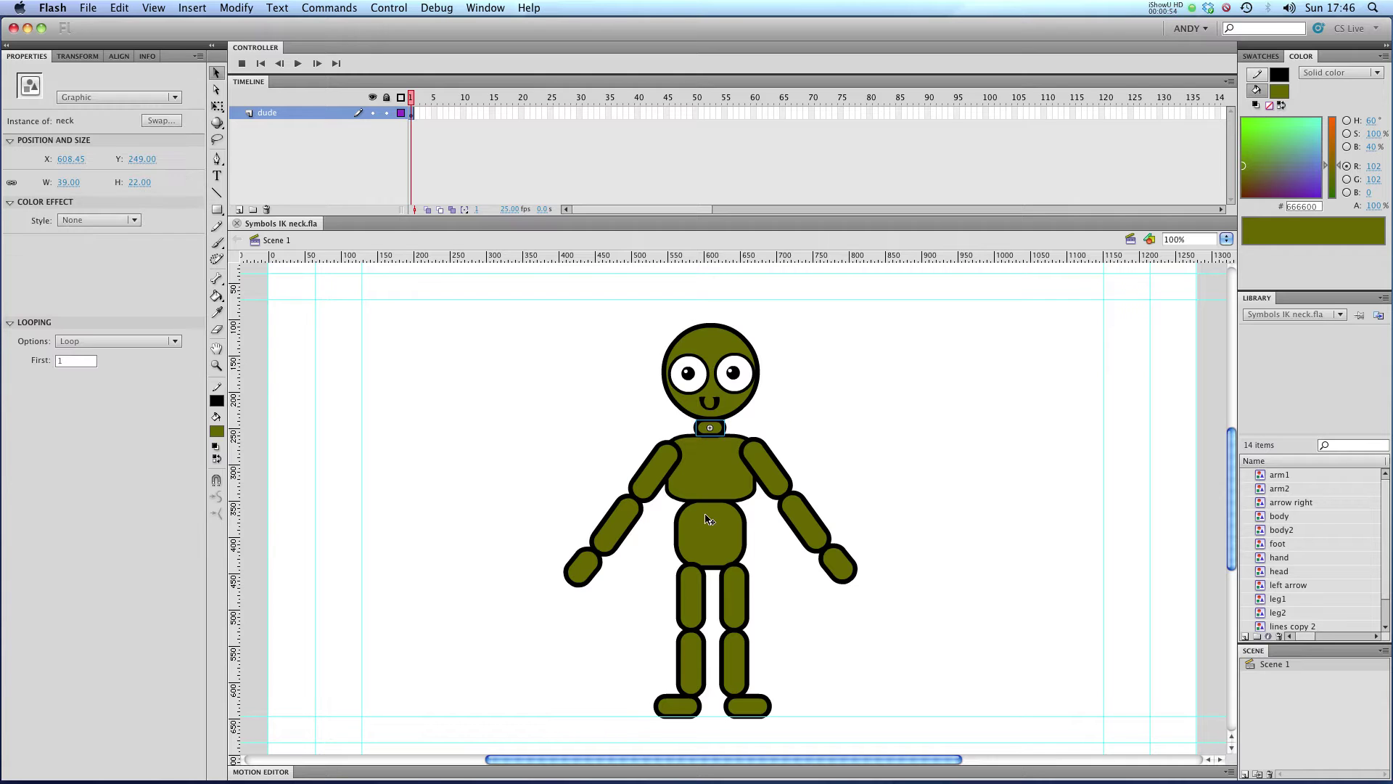
{"action": "left_click", "coordinate": [708, 519]}
{"action": "left_click", "coordinate": [821, 443]}
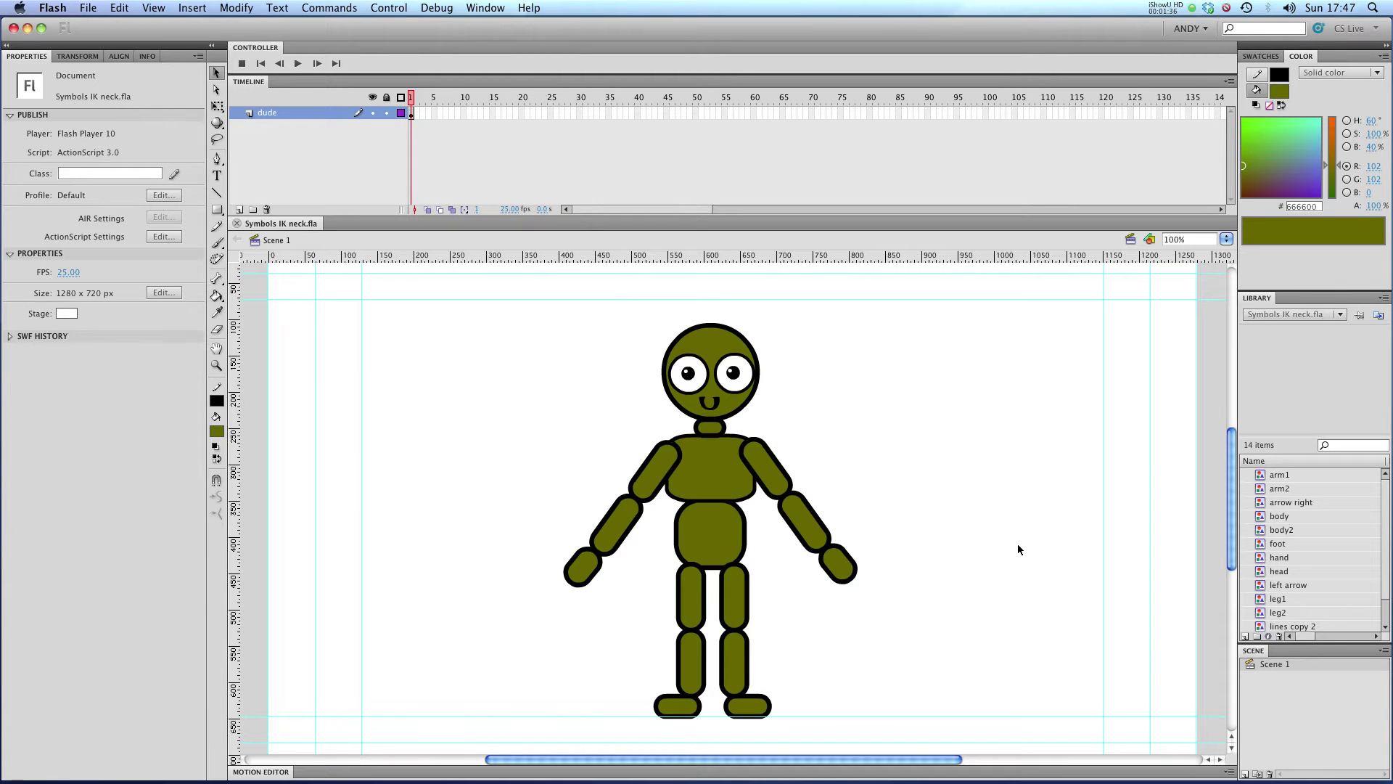
With the Bone tool, add bones from the lower torso to the chest and down the left leg
{"action": "left_click", "coordinate": [216, 280]}
{"action": "left_click_drag", "start_coordinate": [713, 535], "coordinate": [711, 396]}
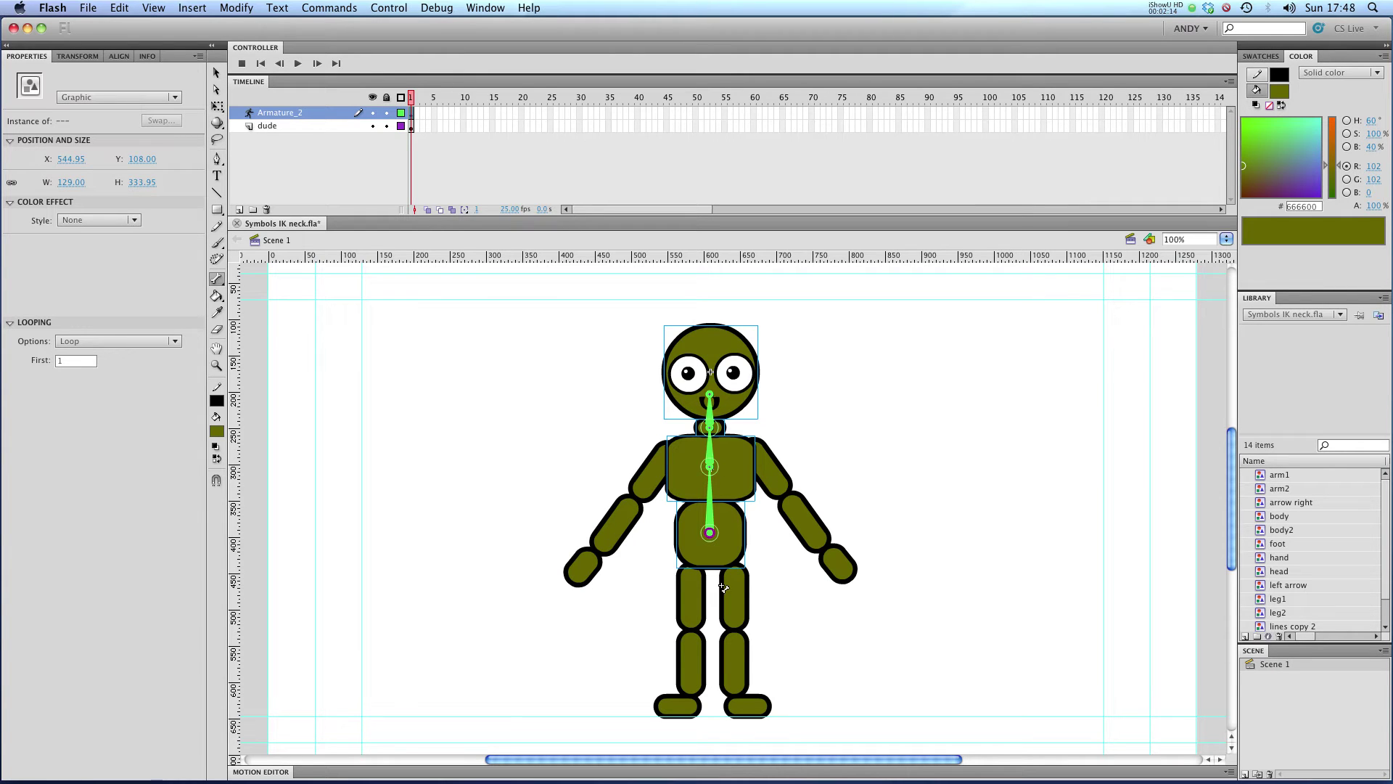
{"action": "mouse_move", "coordinate": [712, 534]}
{"action": "left_mouse_down"}
{"action": "mouse_move", "coordinate": [694, 590]}
{"action": "mouse_move", "coordinate": [691, 577]}
{"action": "mouse_move", "coordinate": [690, 702]}
{"action": "left_mouse_up"}
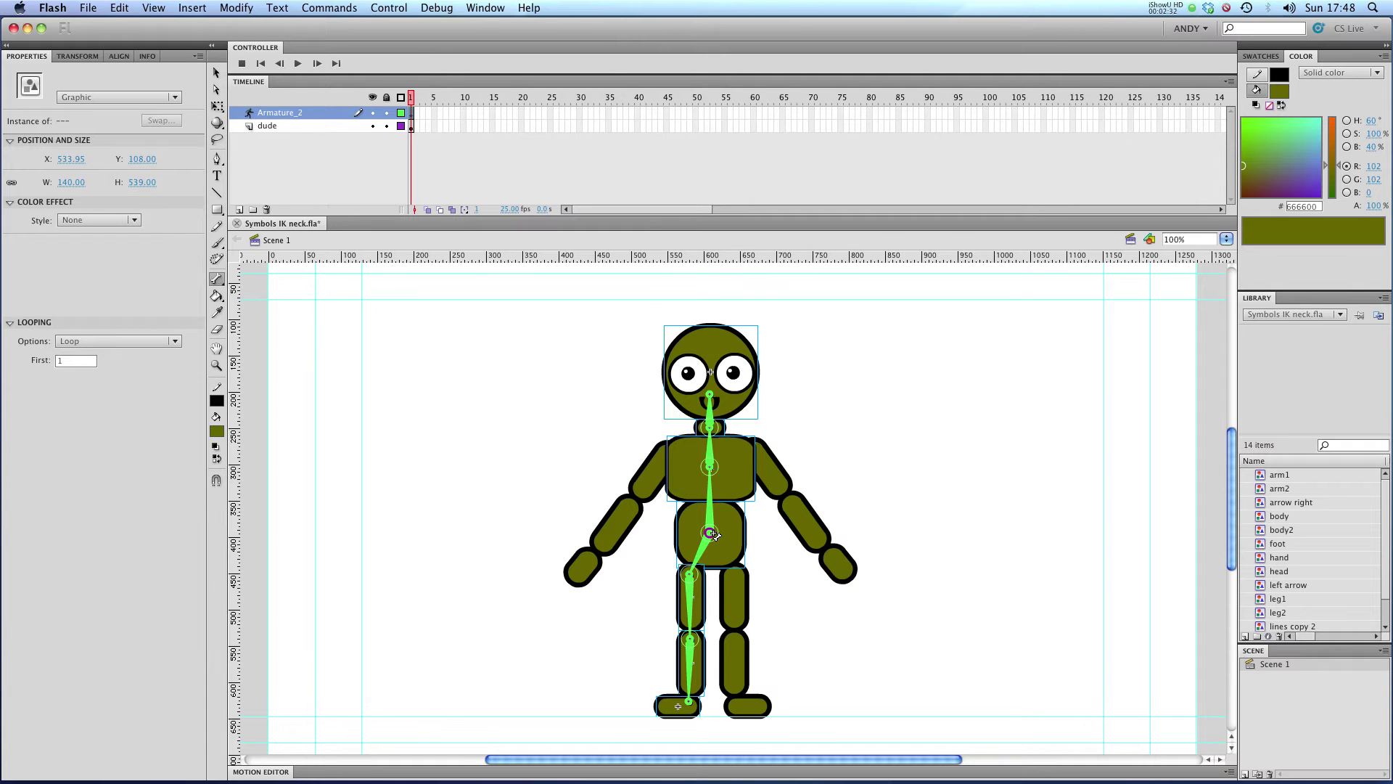
Add bones down the right leg, then chest-to-shoulder and forearm-to-hand bones on both arms
{"action": "key", "text": "Delete"}
{"action": "left_click_drag", "start_coordinate": [726, 565], "coordinate": [738, 704]}
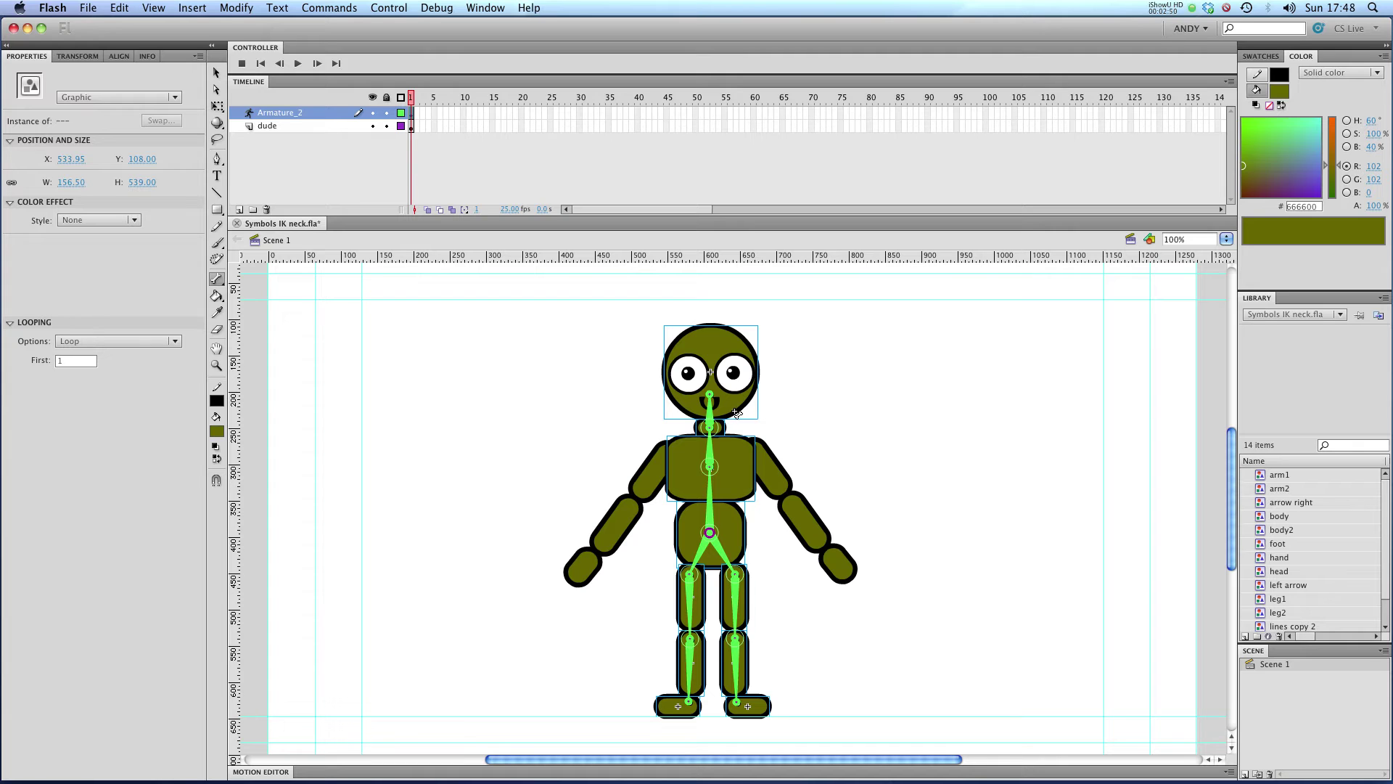
{"action": "left_click_drag", "start_coordinate": [709, 467], "coordinate": [664, 455]}
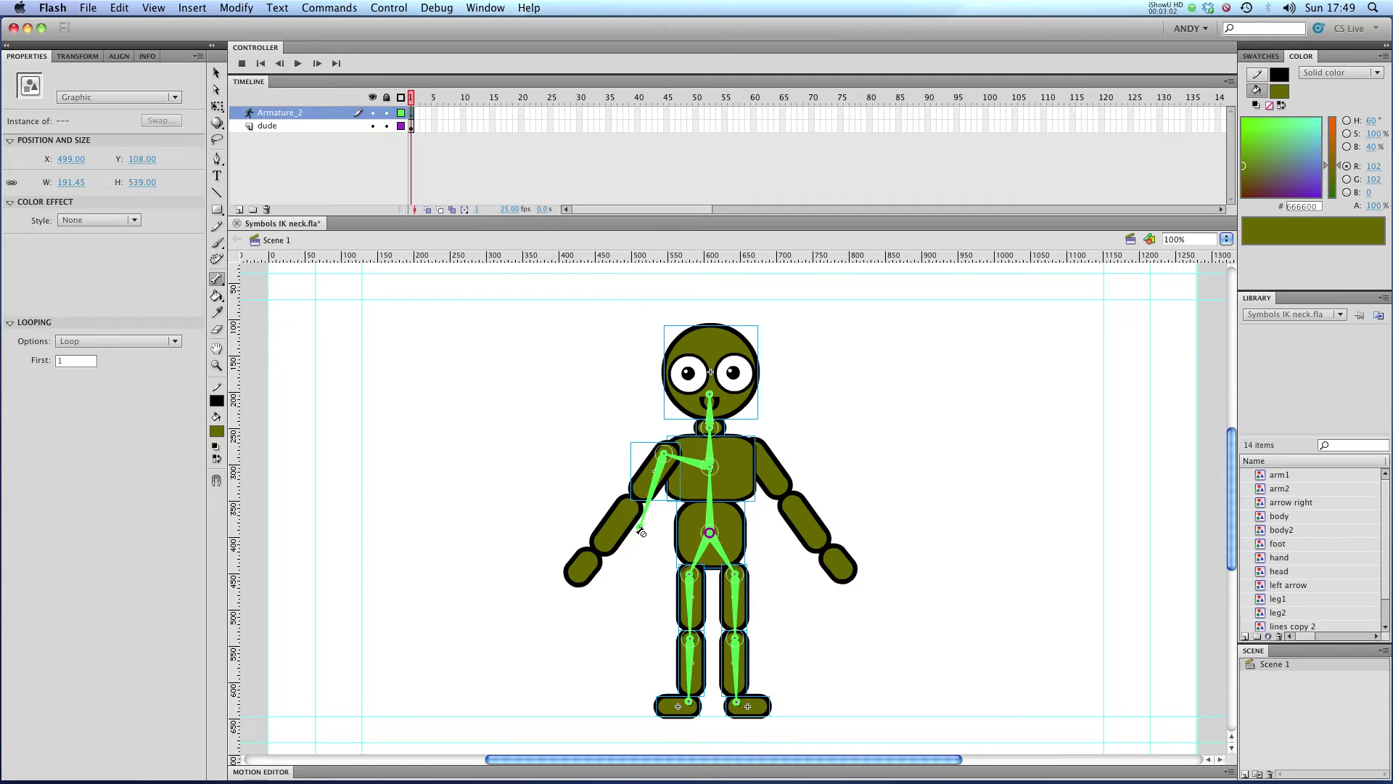
{"action": "key", "text": "Delete"}
{"action": "left_click_drag", "start_coordinate": [631, 509], "coordinate": [594, 558]}
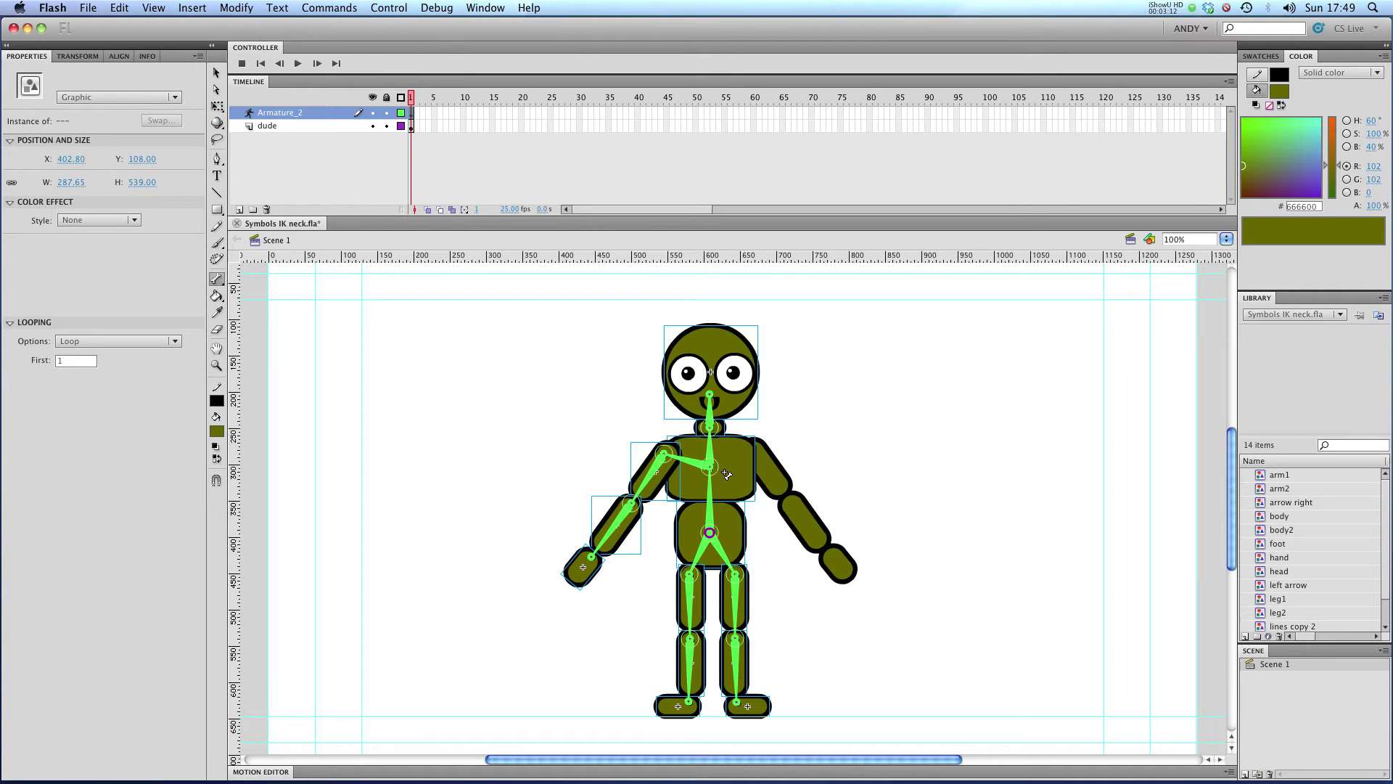
{"action": "left_click_drag", "start_coordinate": [711, 467], "coordinate": [789, 509]}
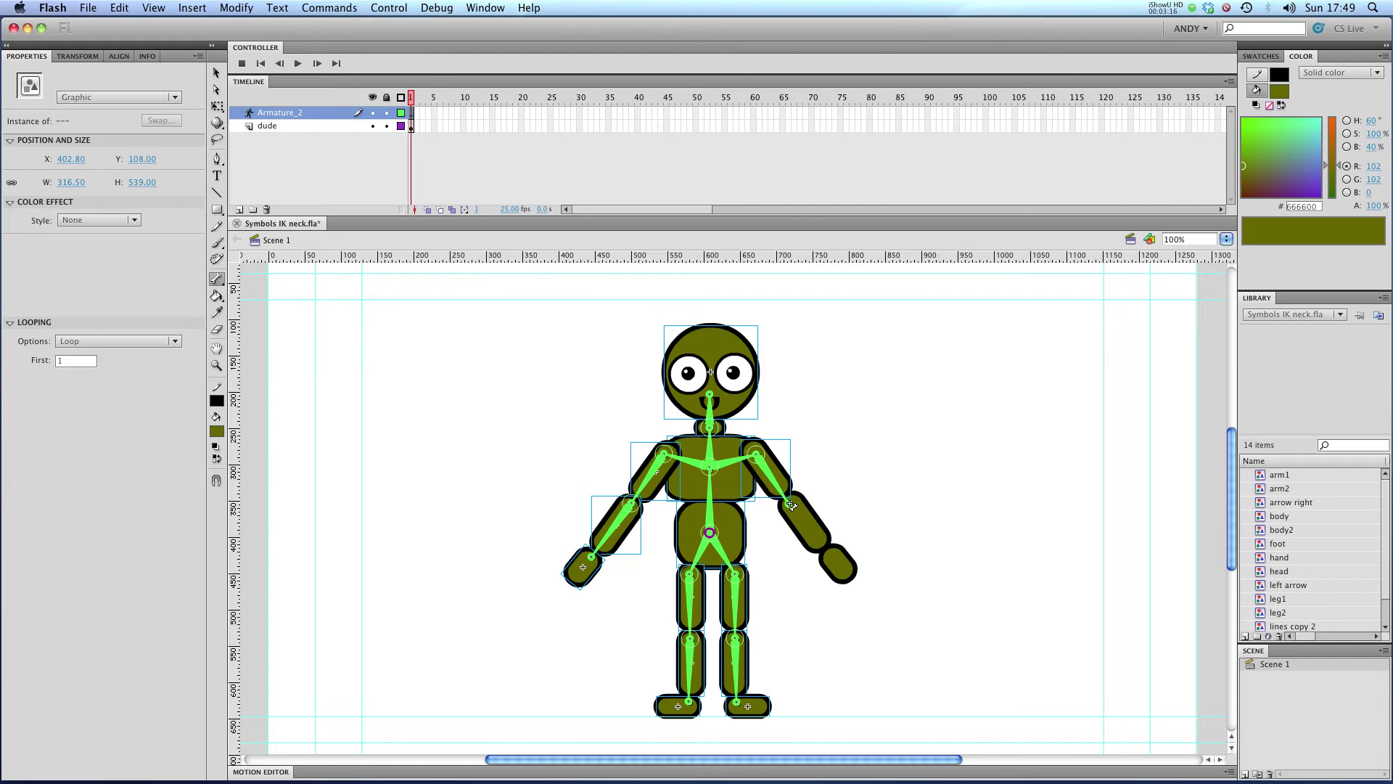
{"action": "left_click_drag", "start_coordinate": [793, 506], "coordinate": [831, 557]}
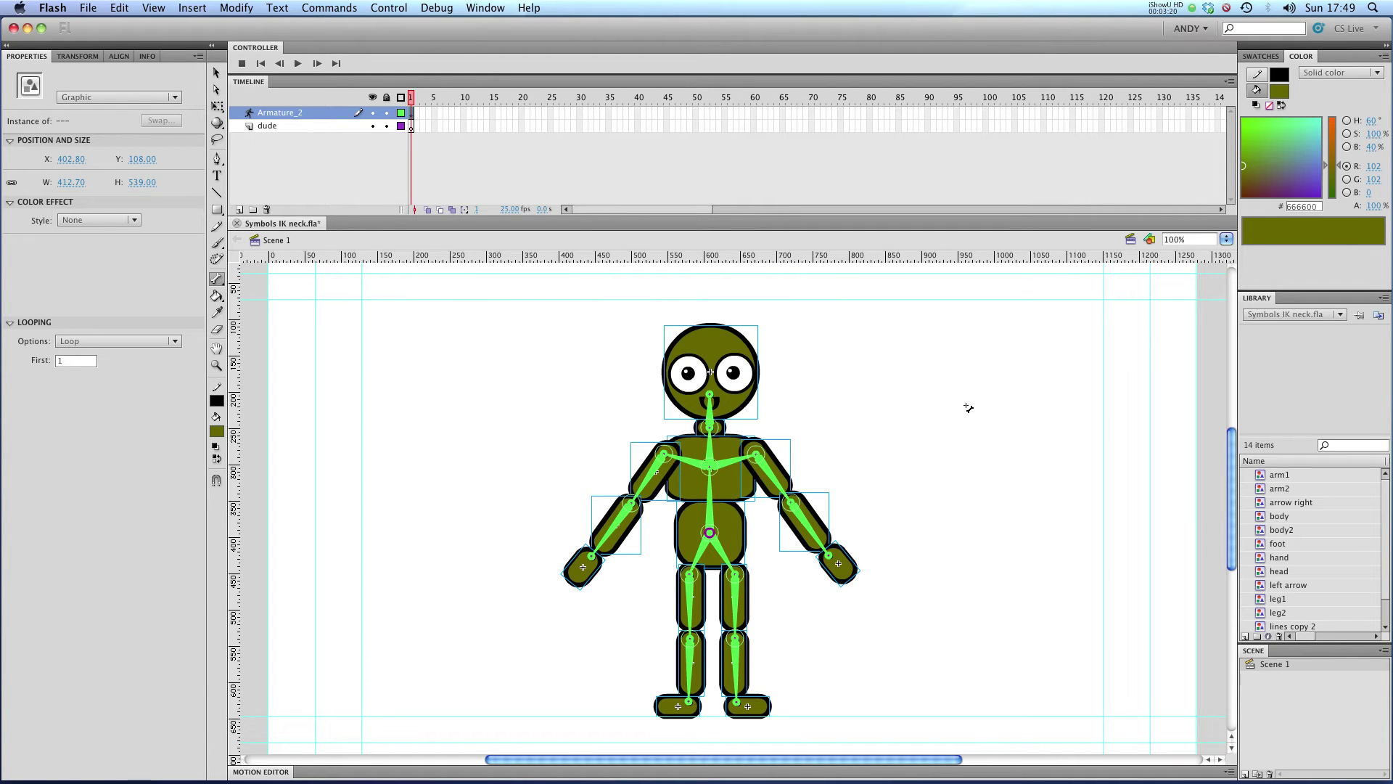
Tilt the head on its bone and raise the left arm up and out to the left by its hand
{"action": "left_click", "coordinate": [216, 73]}
{"action": "mouse_move", "coordinate": [702, 348]}
{"action": "left_mouse_down"}
{"action": "mouse_move", "coordinate": [662, 340]}
{"action": "mouse_move", "coordinate": [730, 330]}
{"action": "mouse_move", "coordinate": [711, 326]}
{"action": "left_mouse_up"}
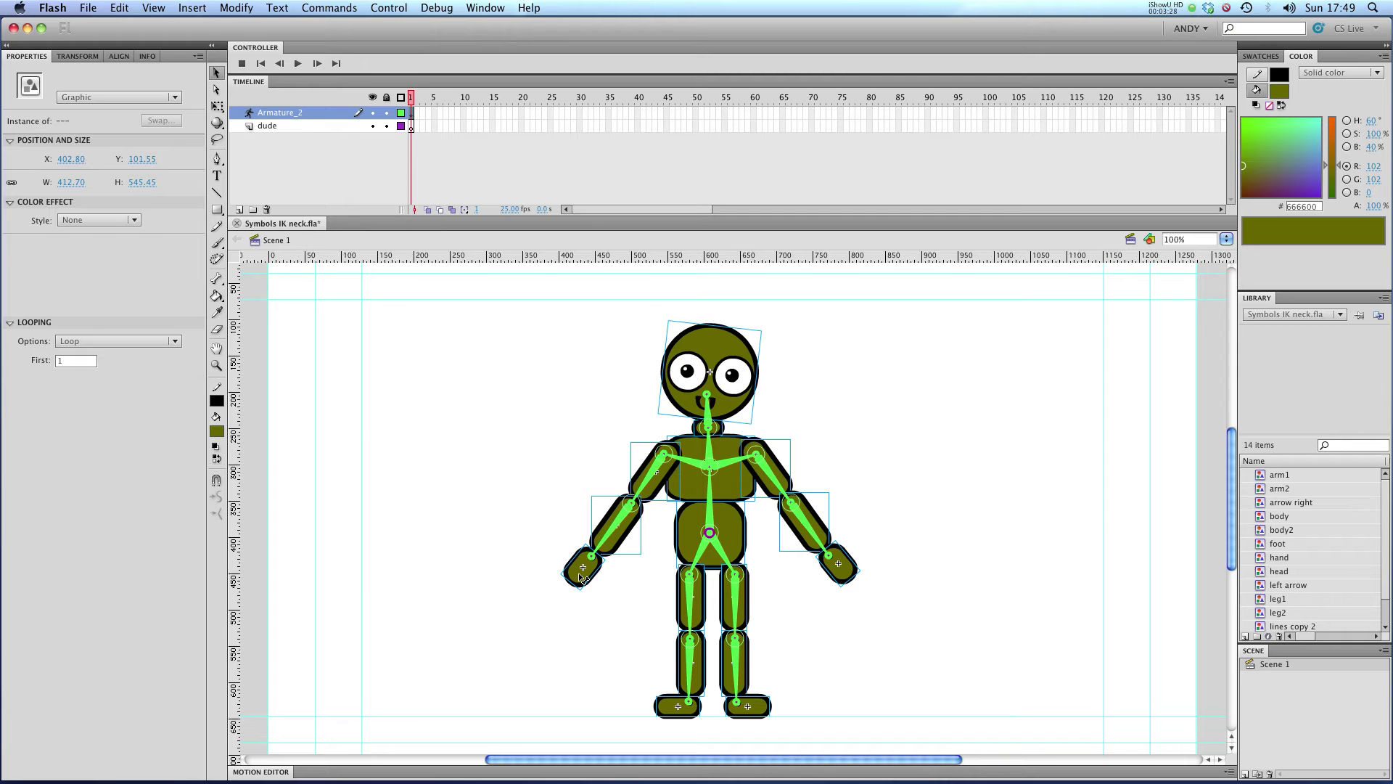
{"action": "left_click_drag", "start_coordinate": [581, 577], "coordinate": [556, 711]}
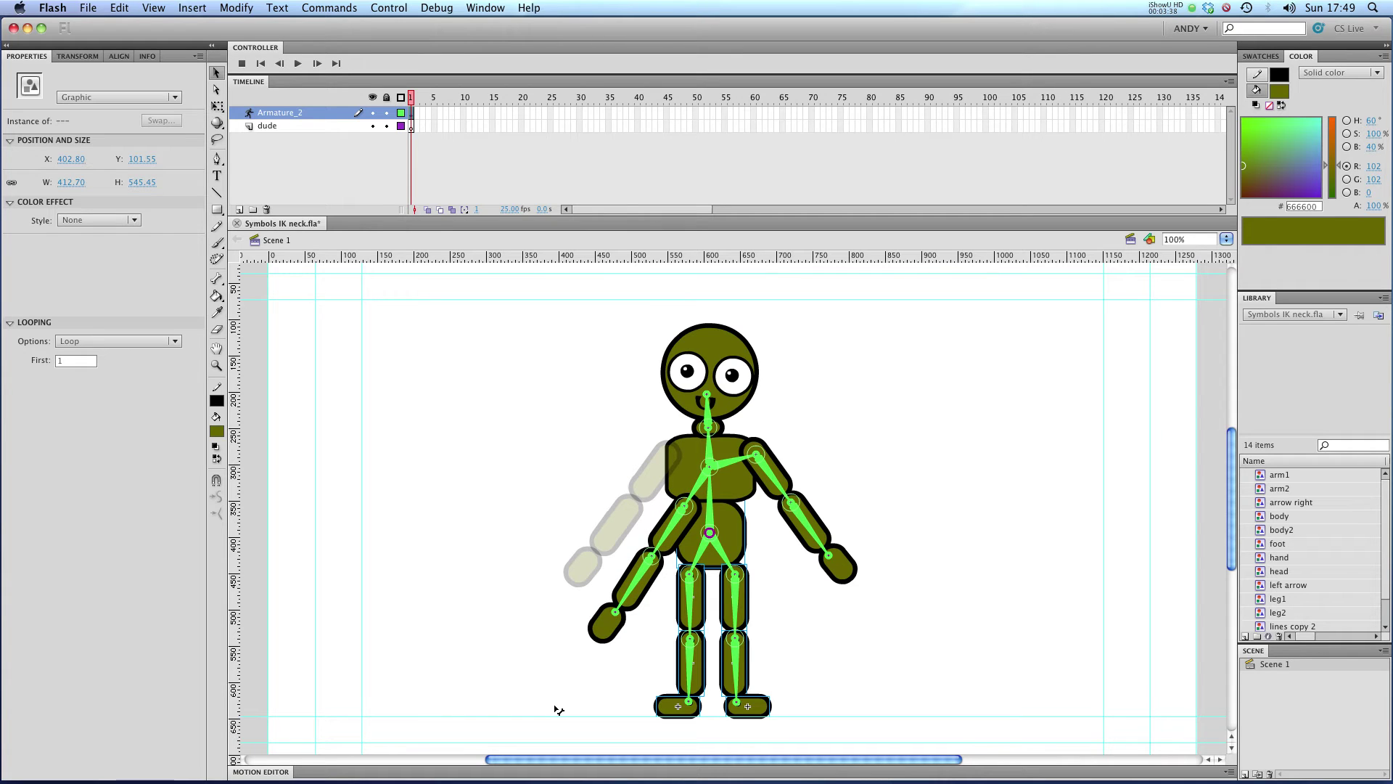
{"action": "left_click_drag", "start_coordinate": [558, 709], "coordinate": [382, 315]}
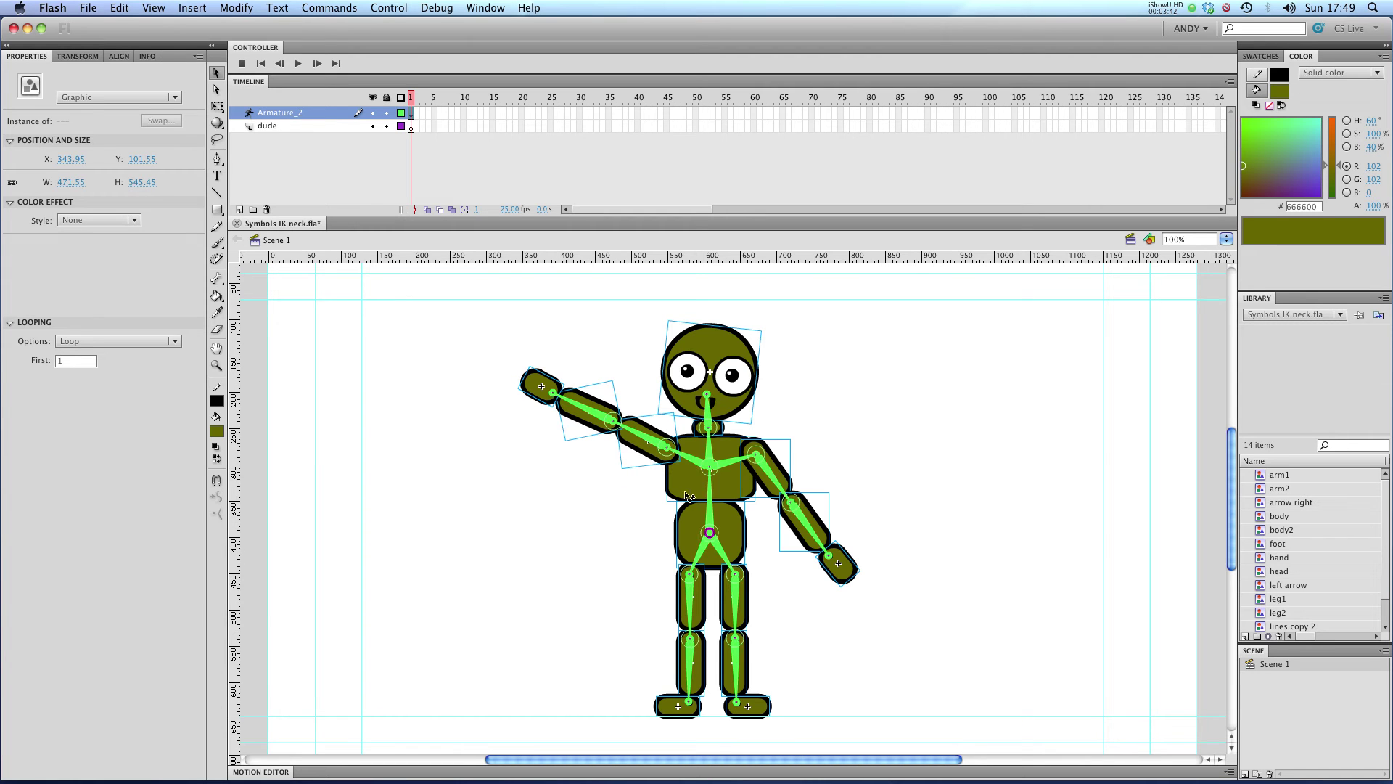
Uncheck Joint: Rotation Enable on the chest-to-left-shoulder bone (ikBoneName12)
{"action": "left_click", "coordinate": [698, 463]}
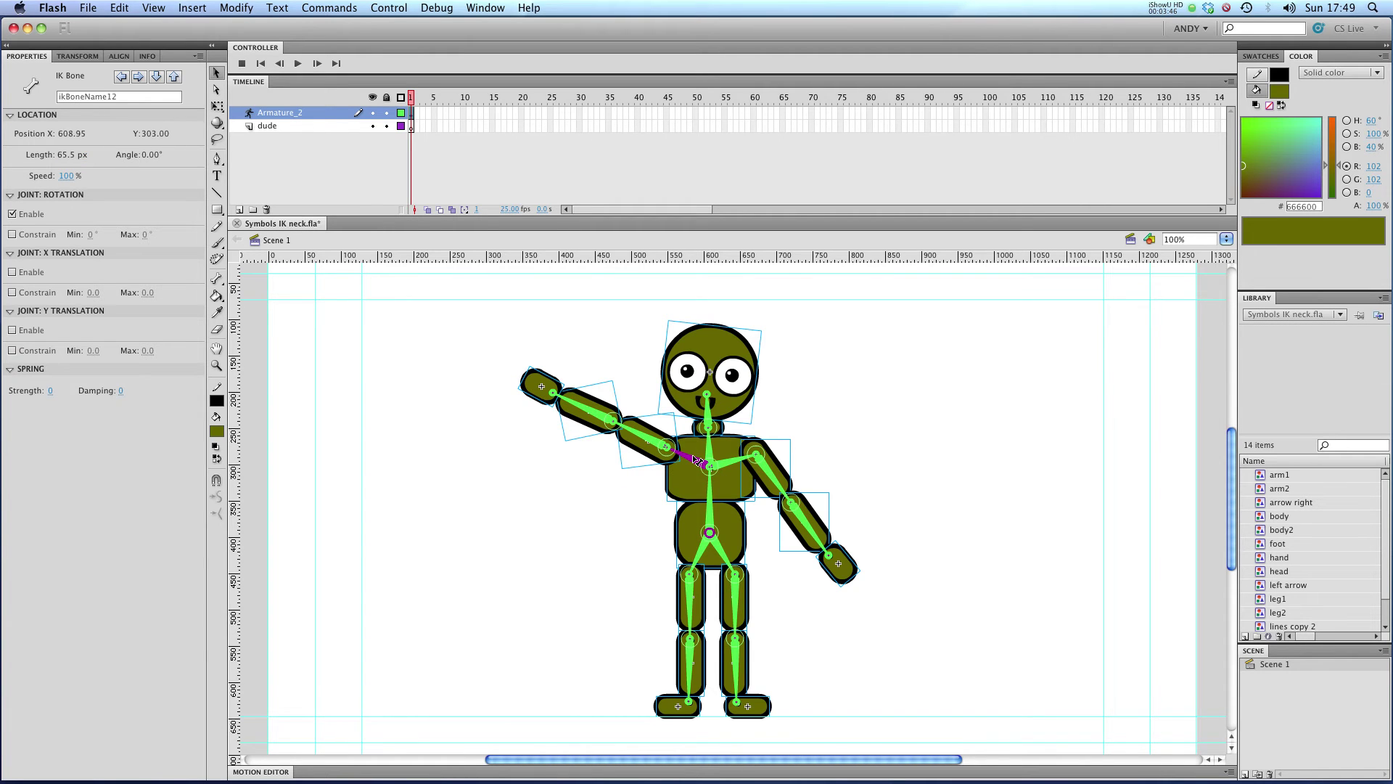
{"action": "left_click", "coordinate": [14, 214]}
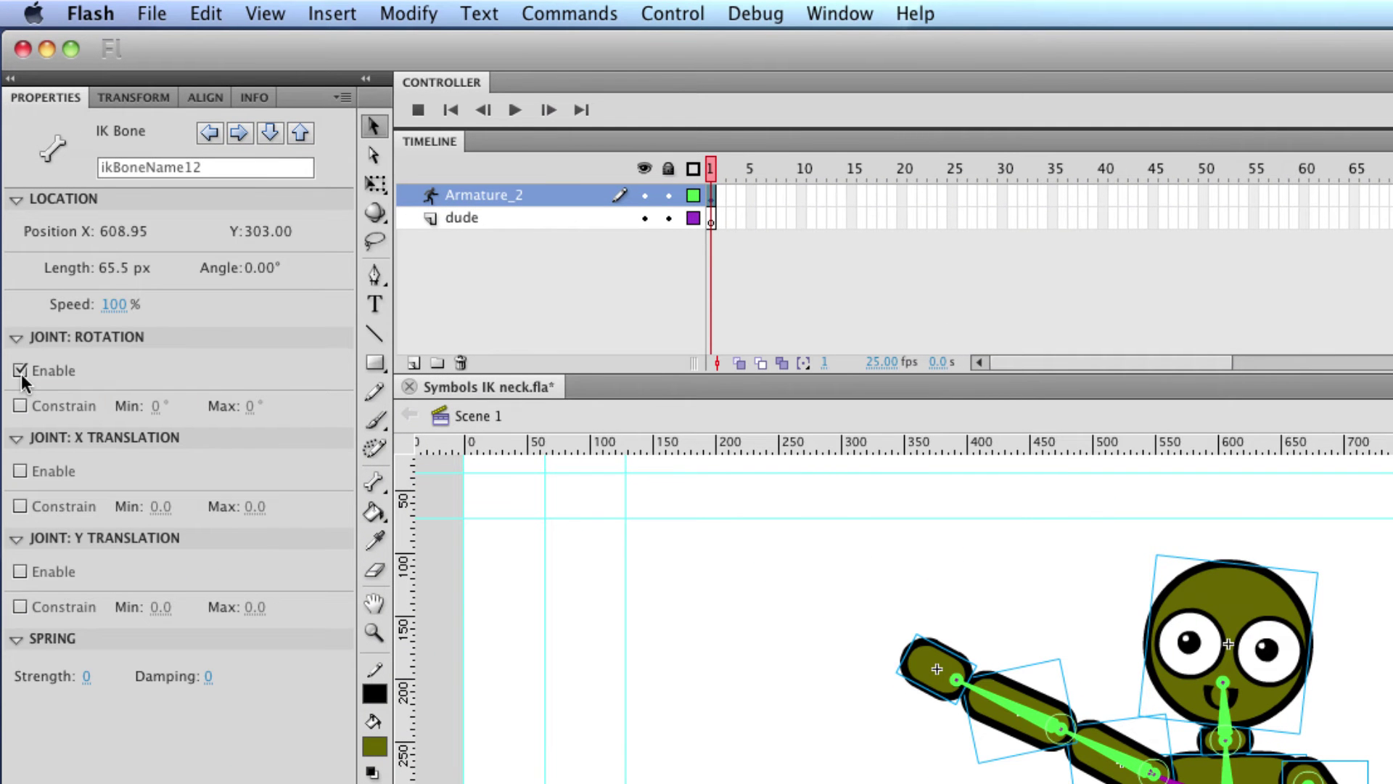
{"action": "left_click", "coordinate": [20, 371]}
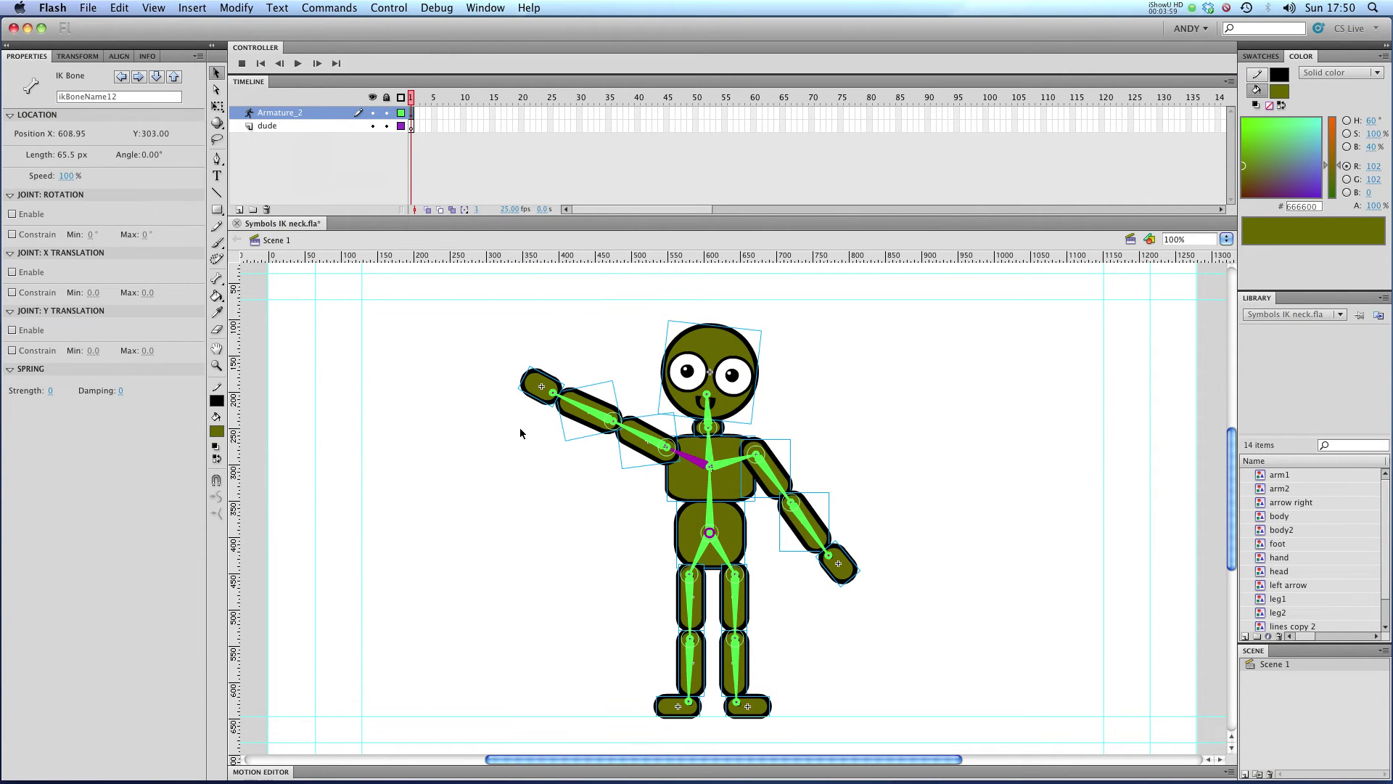
Stretch the left arm straight out, raise the right arm up-right, and kick the left leg up
{"action": "left_click_drag", "start_coordinate": [522, 357], "coordinate": [396, 465]}
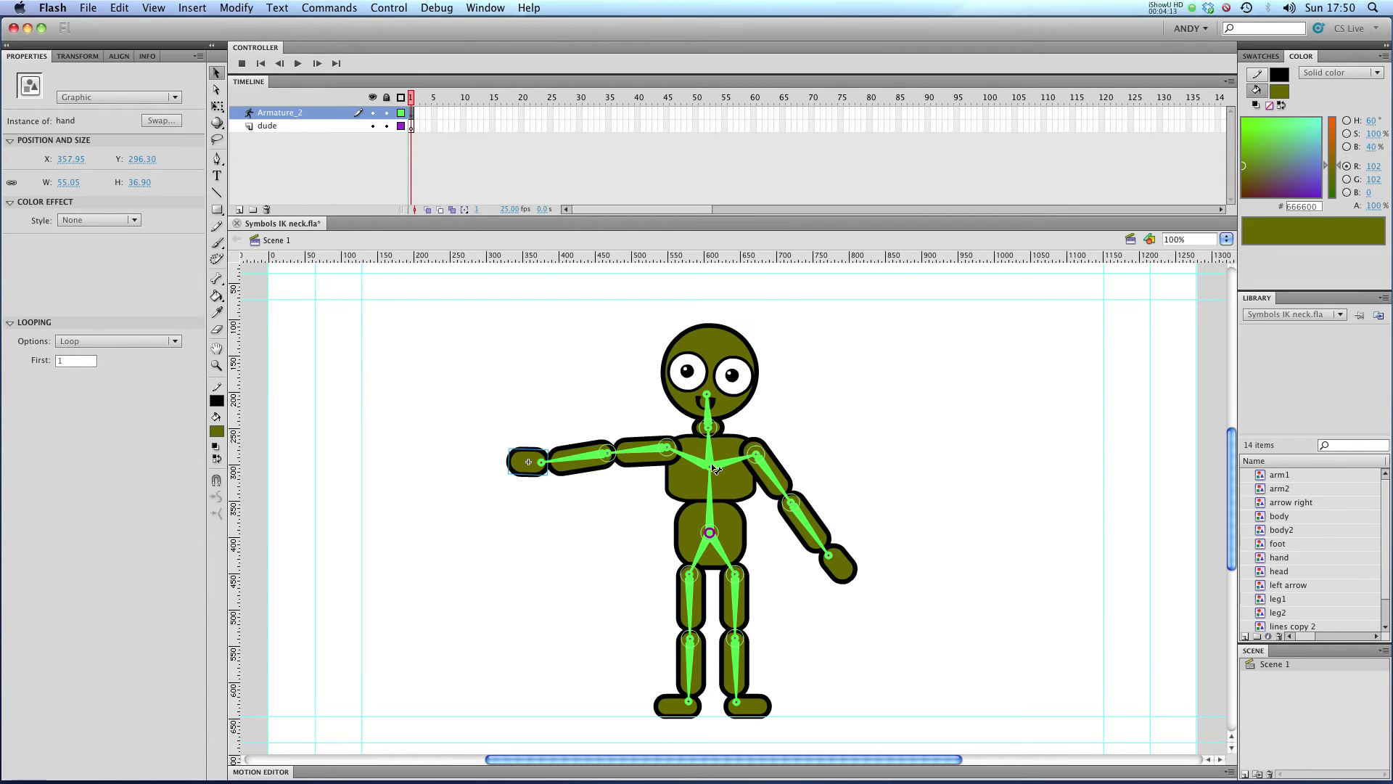
{"action": "left_click_drag", "start_coordinate": [843, 568], "coordinate": [755, 527]}
{"action": "left_click_drag", "start_coordinate": [844, 399], "coordinate": [969, 274]}
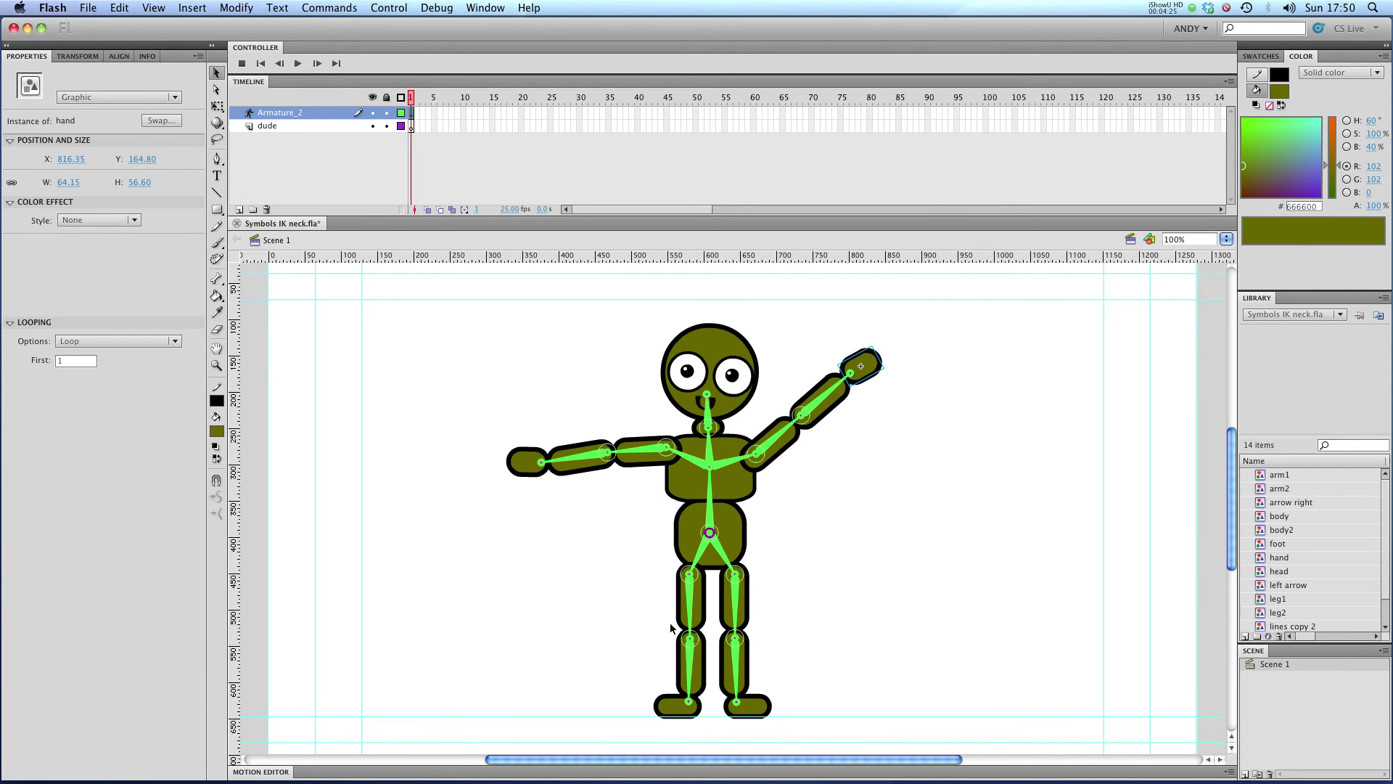
{"action": "left_click_drag", "start_coordinate": [683, 695], "coordinate": [666, 635]}
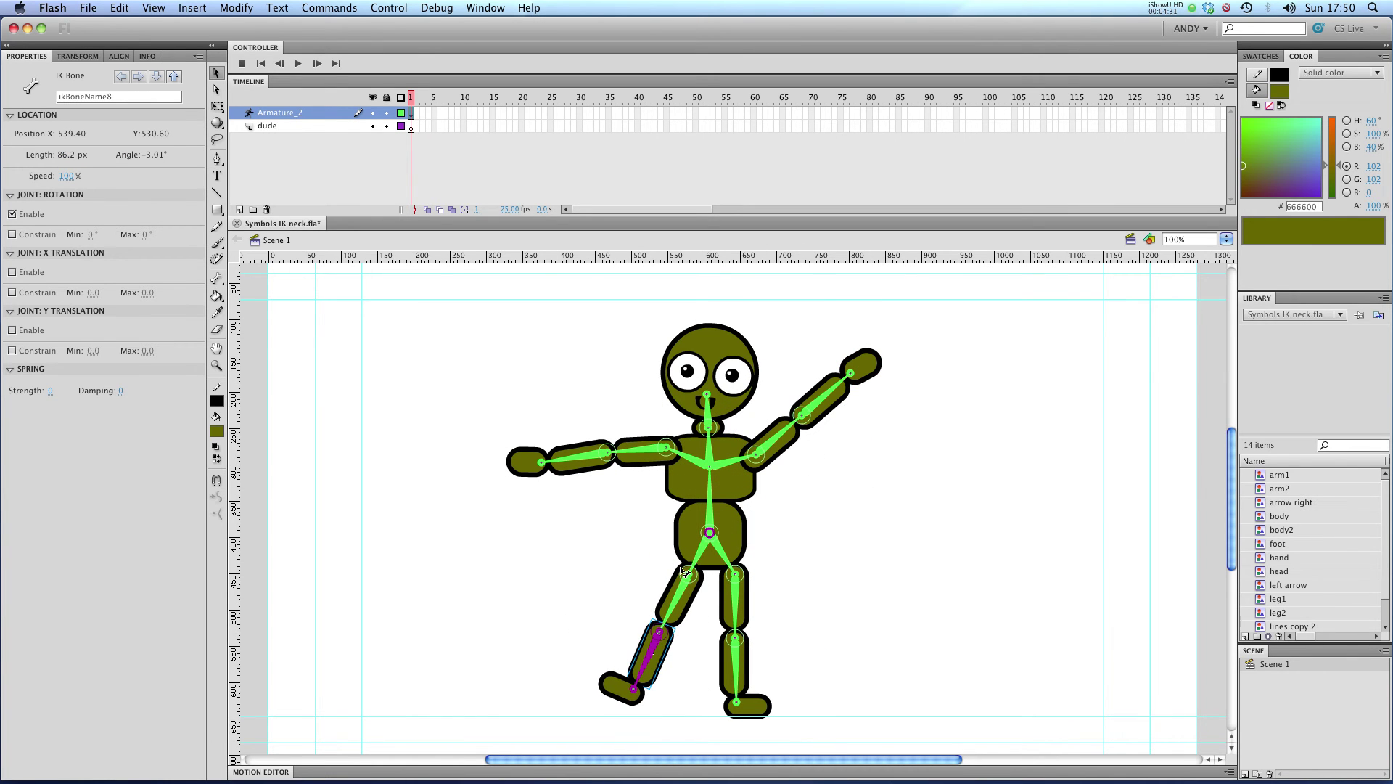
Disable rotation on the left hip-to-thigh bone and test the locked leg
{"action": "left_click", "coordinate": [704, 550]}
{"action": "left_click", "coordinate": [19, 215]}
{"action": "left_click_drag", "start_coordinate": [645, 678], "coordinate": [654, 648]}
Swing the right leg out, raise the left forearm, stretch the right arm out, and tilt the head right
{"action": "left_click_drag", "start_coordinate": [743, 693], "coordinate": [796, 648]}
{"action": "left_click", "coordinate": [836, 637]}
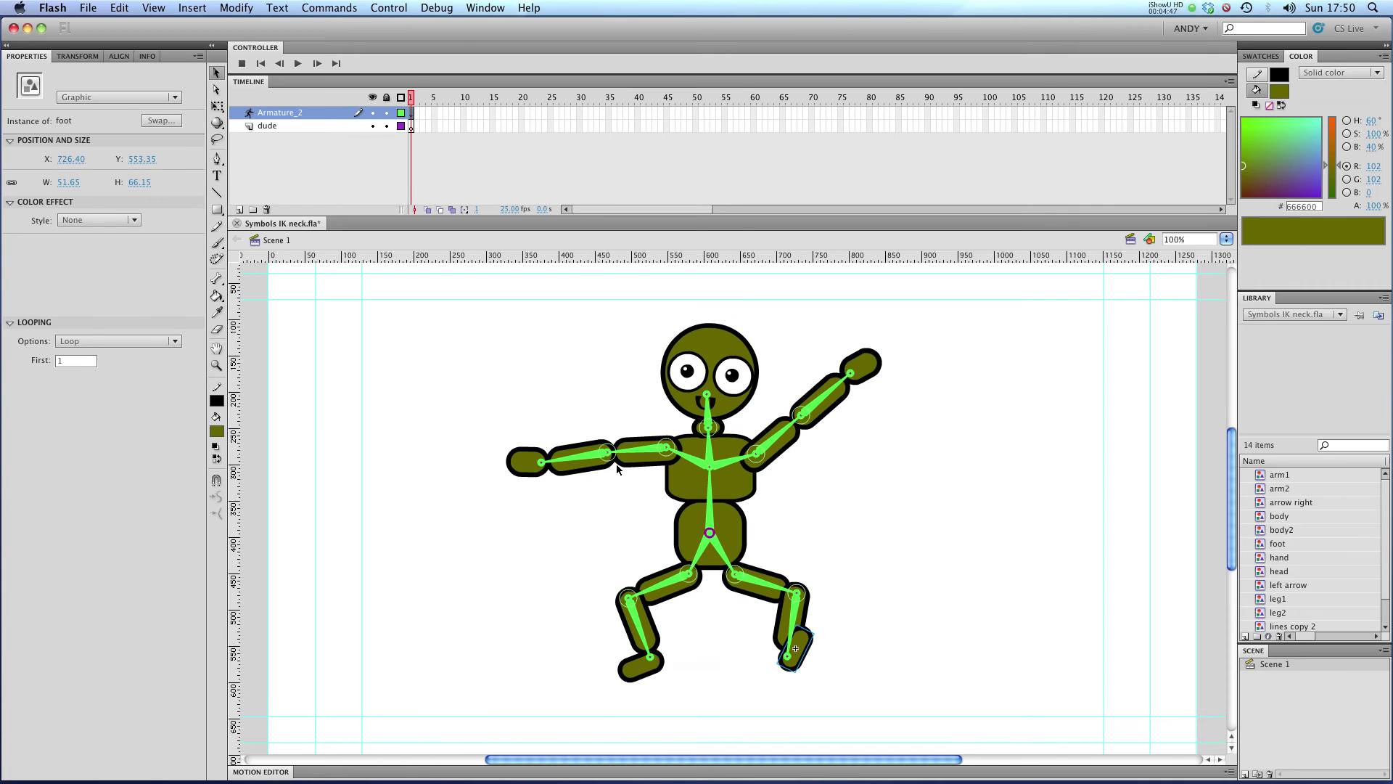
{"action": "left_click_drag", "start_coordinate": [617, 465], "coordinate": [580, 363]}
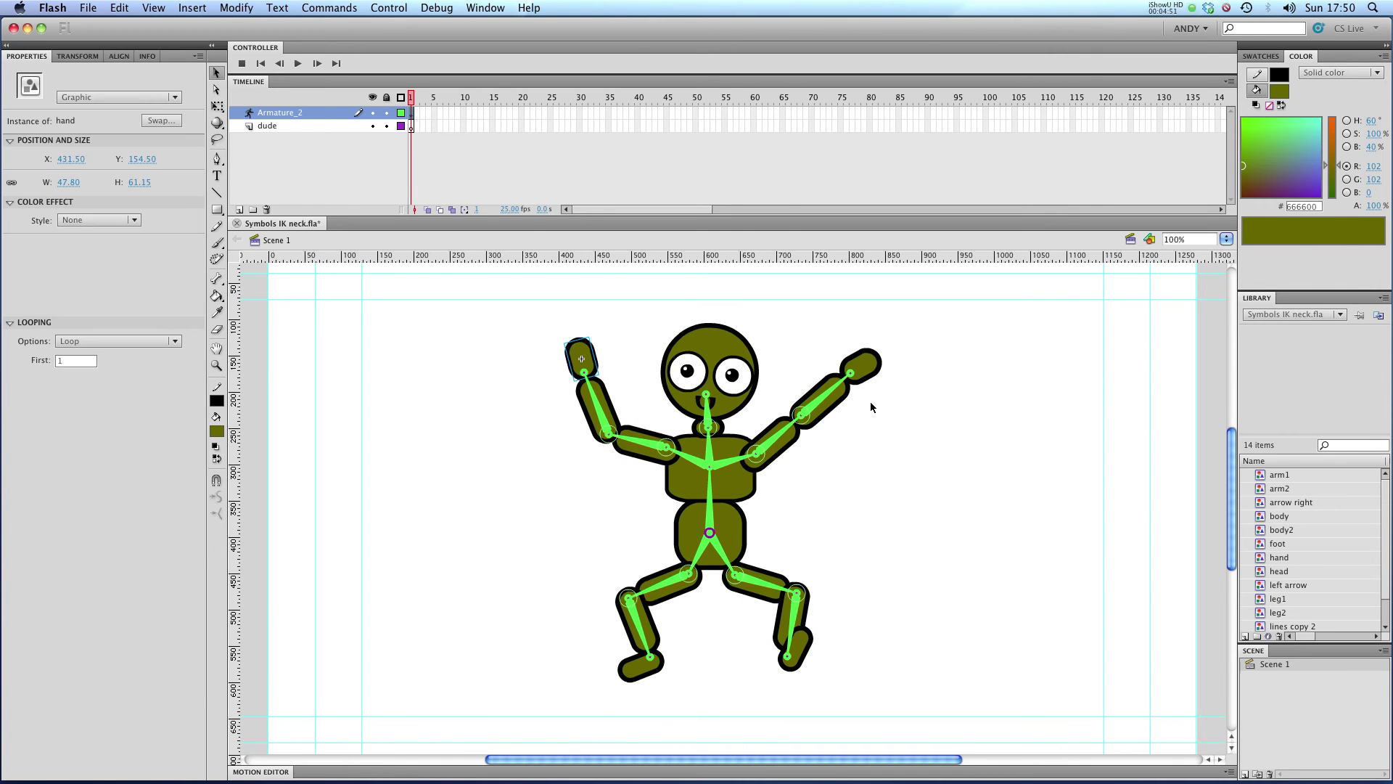
{"action": "left_click_drag", "start_coordinate": [863, 368], "coordinate": [916, 368]}
{"action": "left_click_drag", "start_coordinate": [754, 361], "coordinate": [711, 422]}
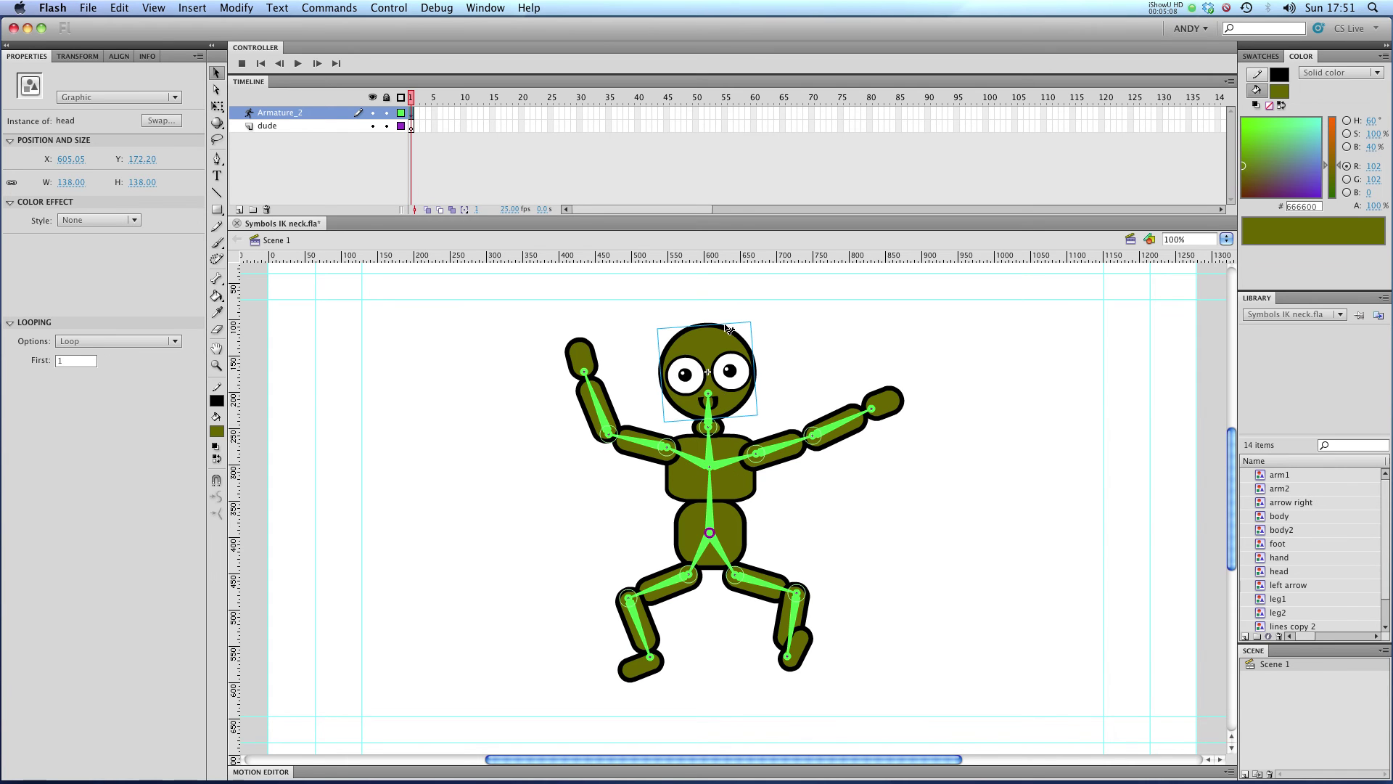
Swing the head back to the left and select the neck bone to view its properties
{"action": "left_click_drag", "start_coordinate": [756, 326], "coordinate": [734, 287]}
{"action": "left_click", "coordinate": [708, 409]}
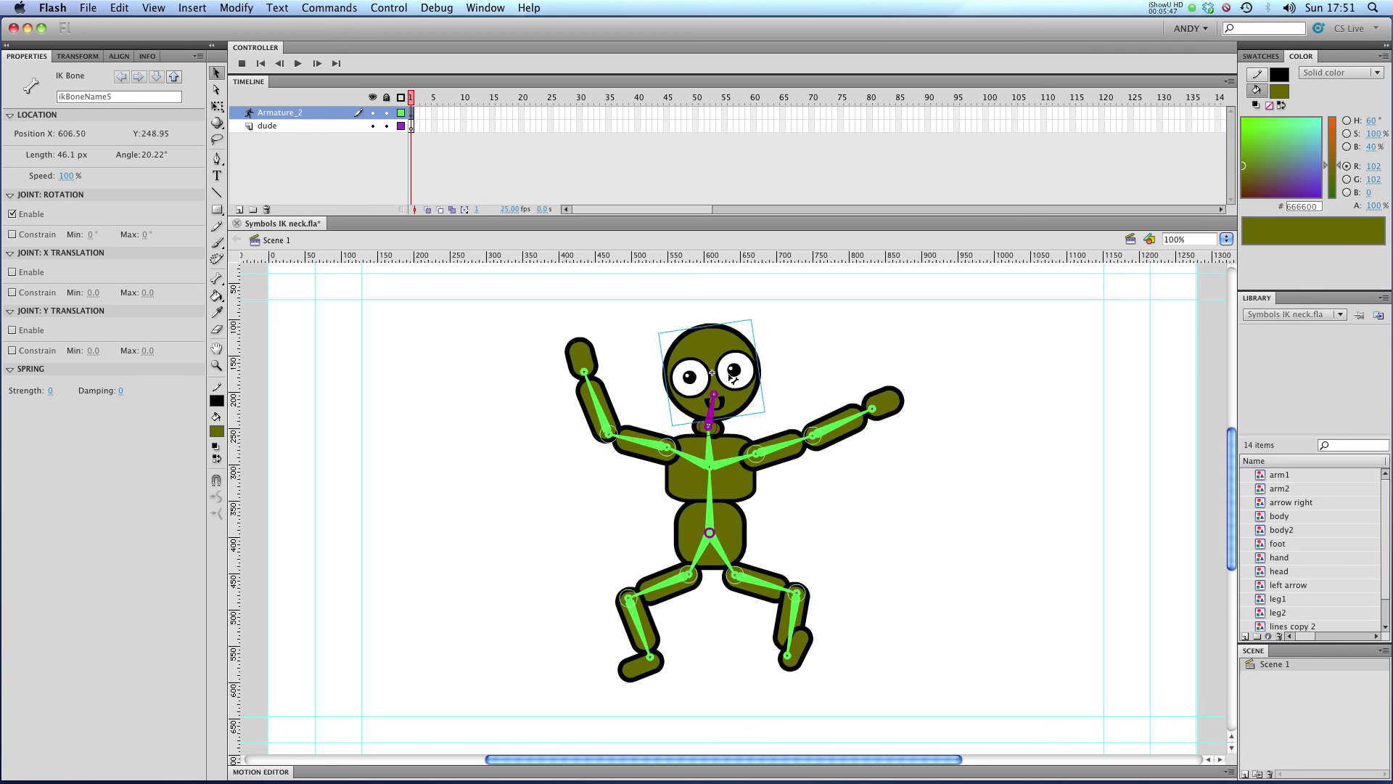
Lower the left arm down-left, step the right leg out, raise the right arm overhead, and tilt the head
{"action": "left_click_drag", "start_coordinate": [585, 353], "coordinate": [506, 619]}
{"action": "left_click_drag", "start_coordinate": [875, 410], "coordinate": [921, 529]}
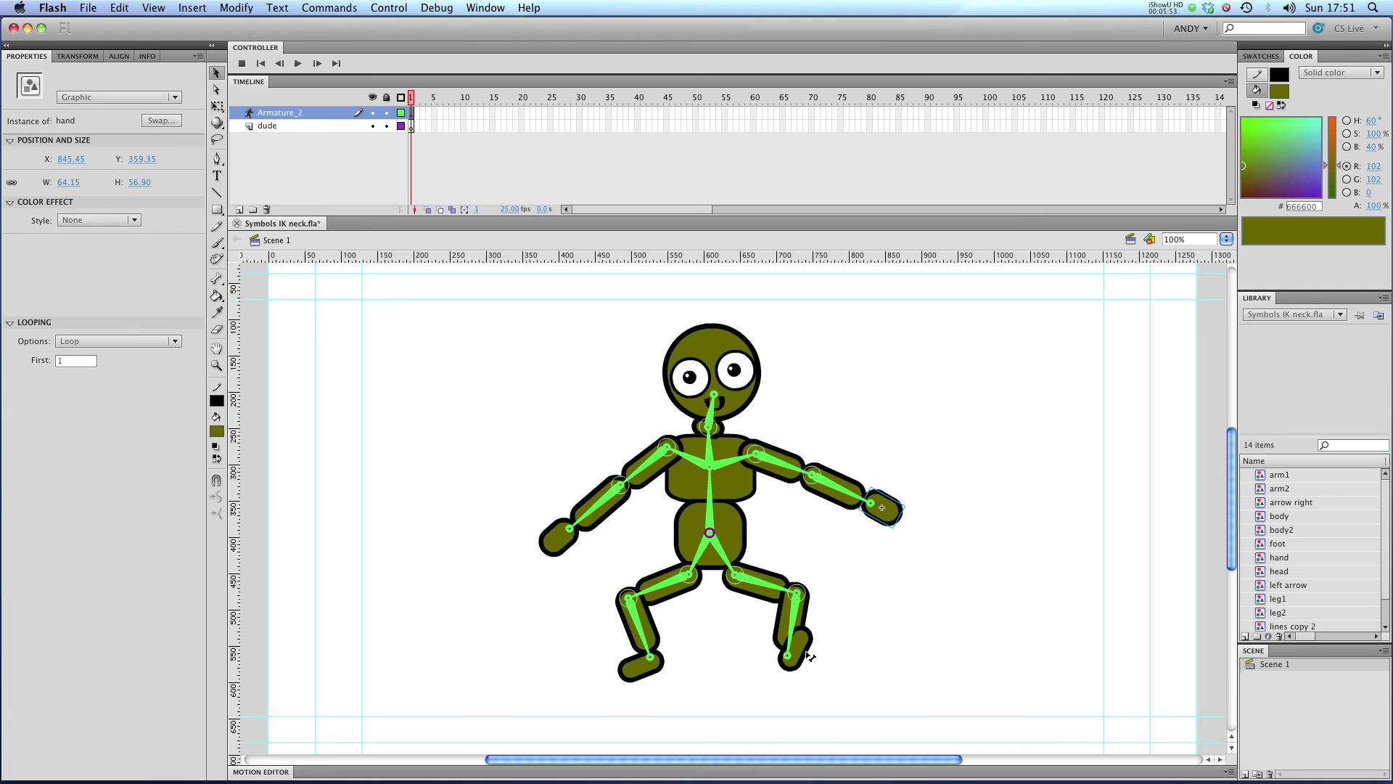
{"action": "left_click_drag", "start_coordinate": [810, 656], "coordinate": [820, 693]}
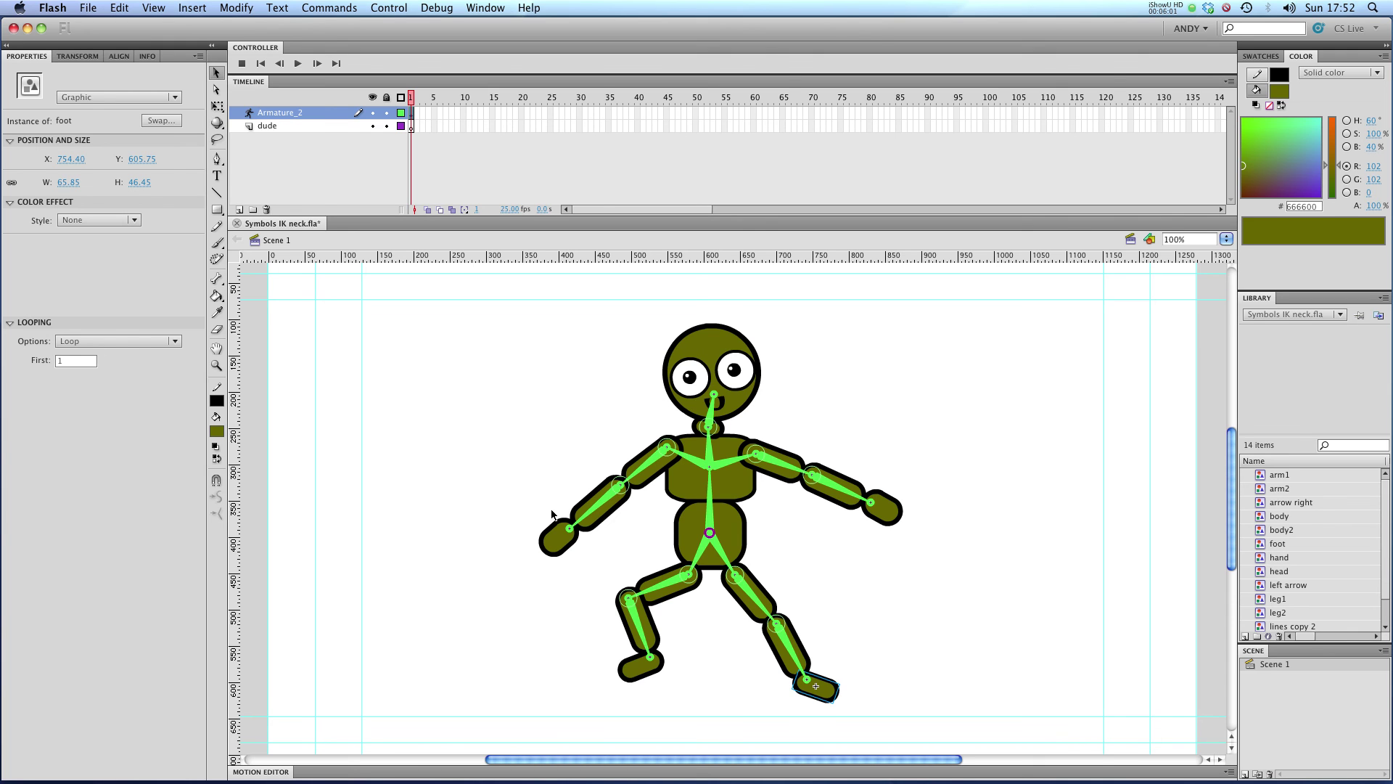
{"action": "mouse_move", "coordinate": [559, 537]}
{"action": "left_mouse_down"}
{"action": "mouse_move", "coordinate": [537, 289]}
{"action": "mouse_move", "coordinate": [435, 398]}
{"action": "mouse_move", "coordinate": [561, 534]}
{"action": "left_mouse_up"}
{"action": "left_click_drag", "start_coordinate": [865, 499], "coordinate": [846, 339]}
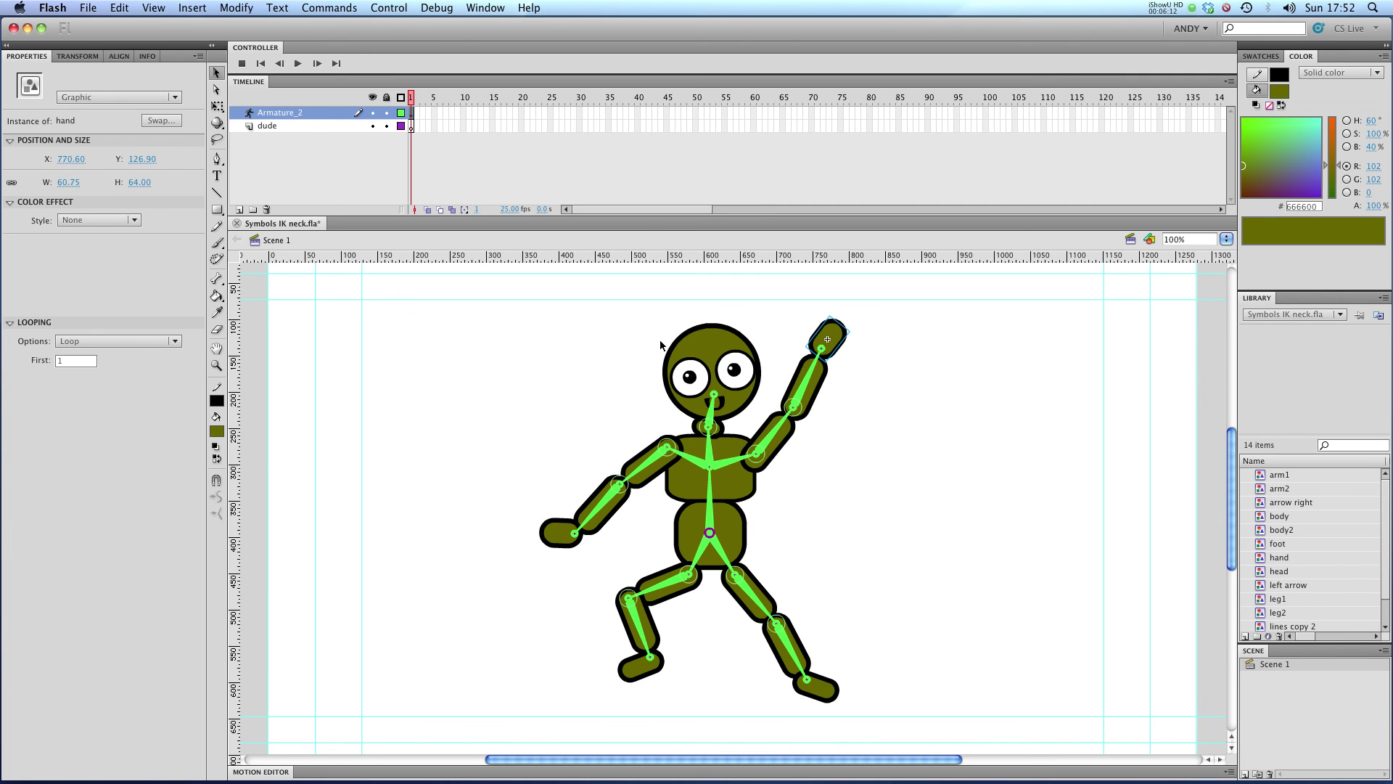
{"action": "left_click_drag", "start_coordinate": [674, 347], "coordinate": [690, 293]}
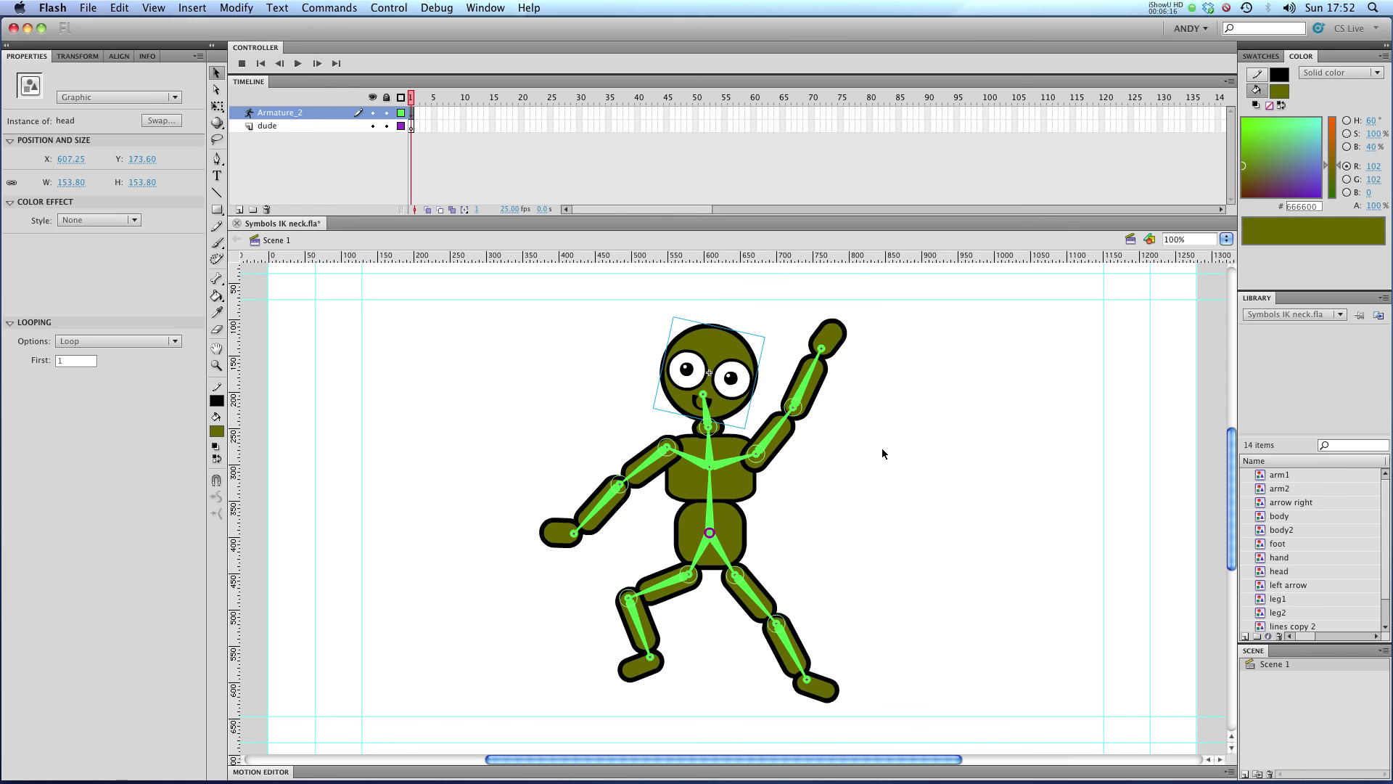